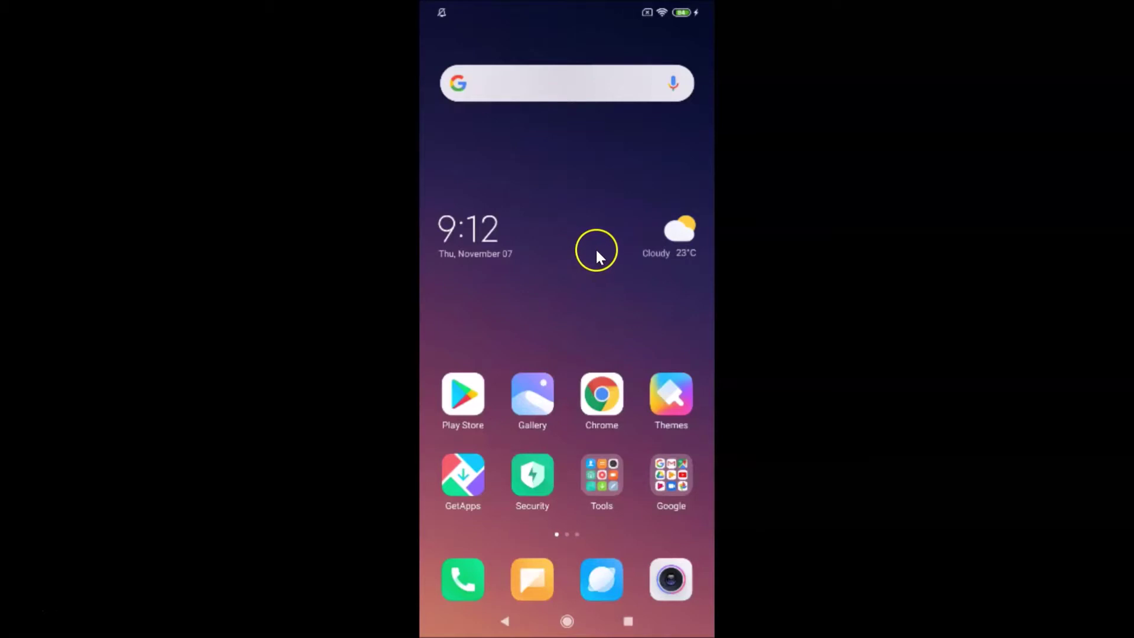
Swipe to the second home screen page showing the Weather, Settings and Skype icons.
scroll(595, 247, "right", 1)
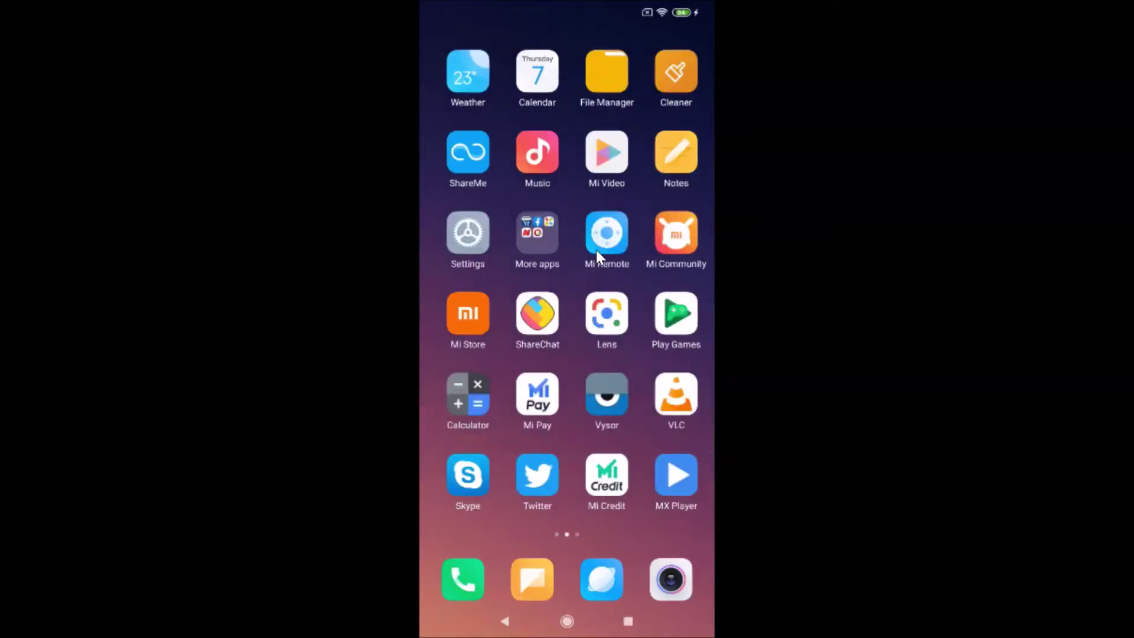
Check the phone's model, MIUI and Android versions in About phone, then close Settings.
left_click(474, 235)
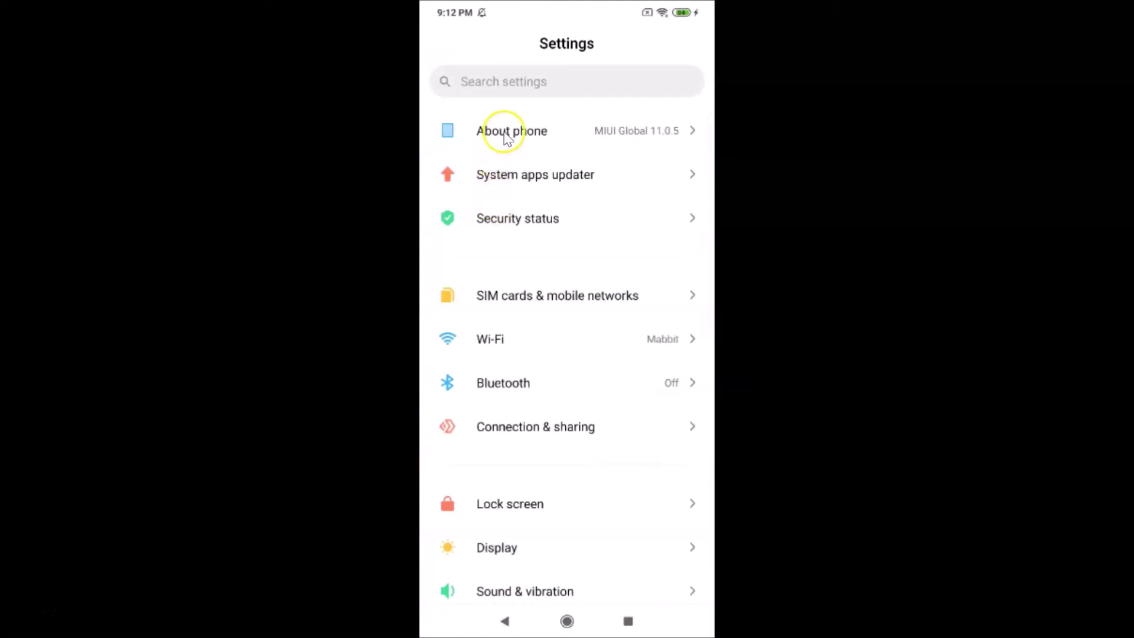
left_click(508, 139)
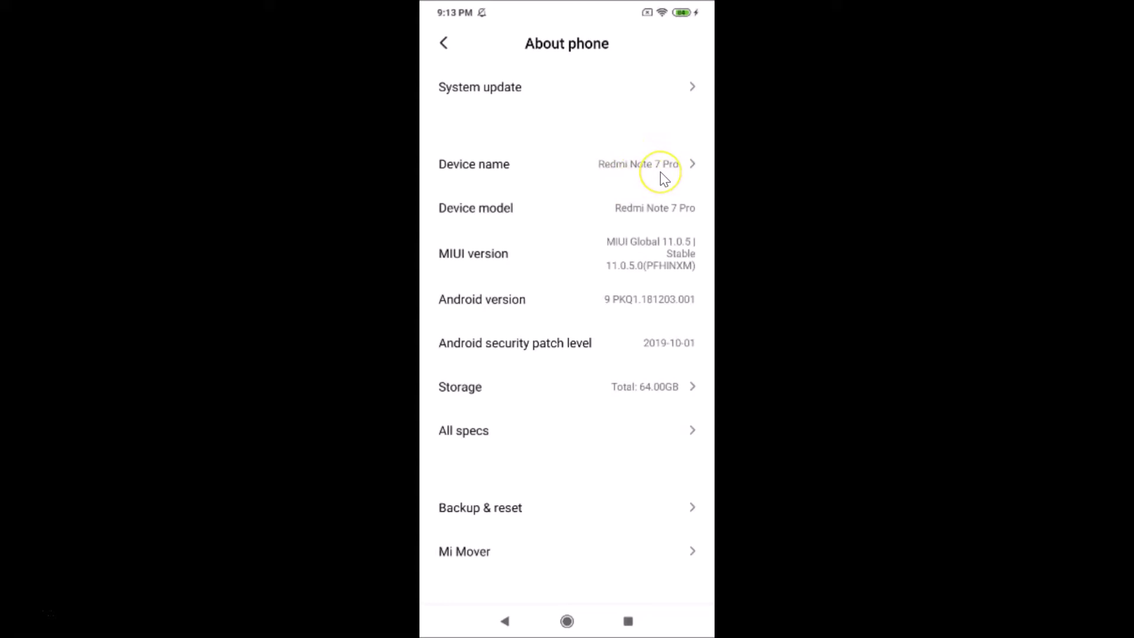
key("alt+Tab")
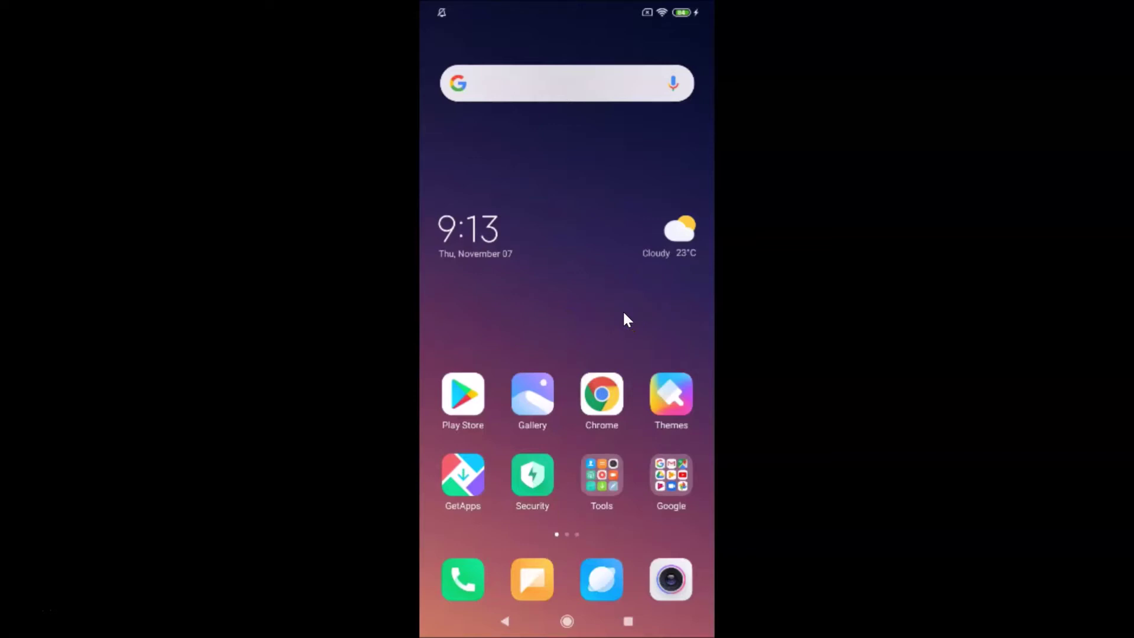
Find Chrome under Apps > Manage apps and open its App info page (version 78.0.3904.90, 248MB).
scroll(623, 310, "down", 1)
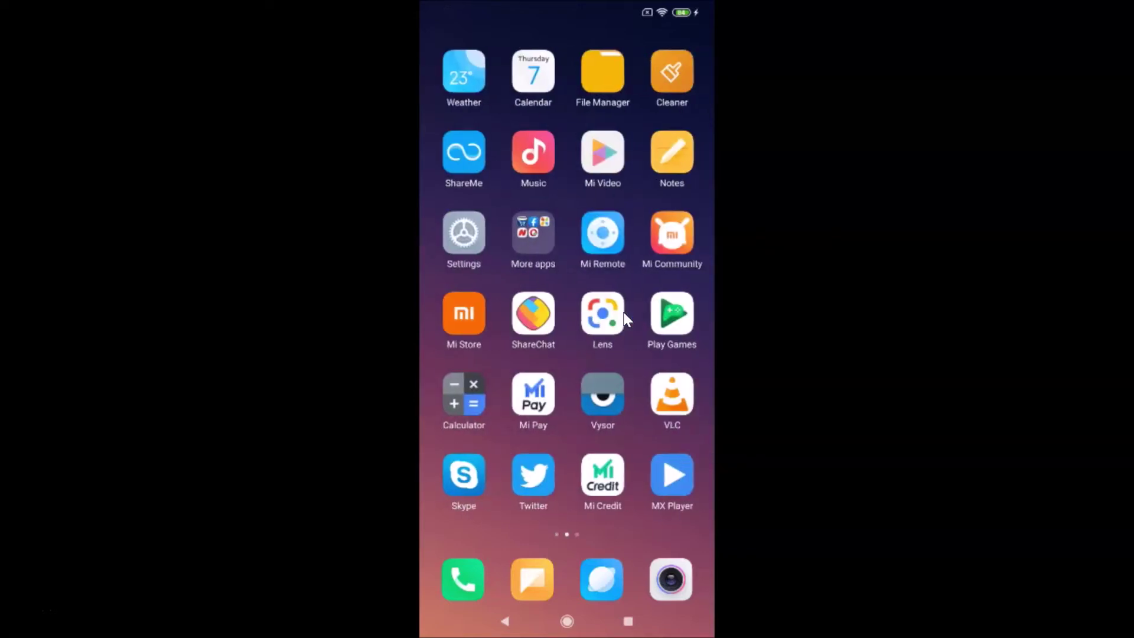
left_click(472, 232)
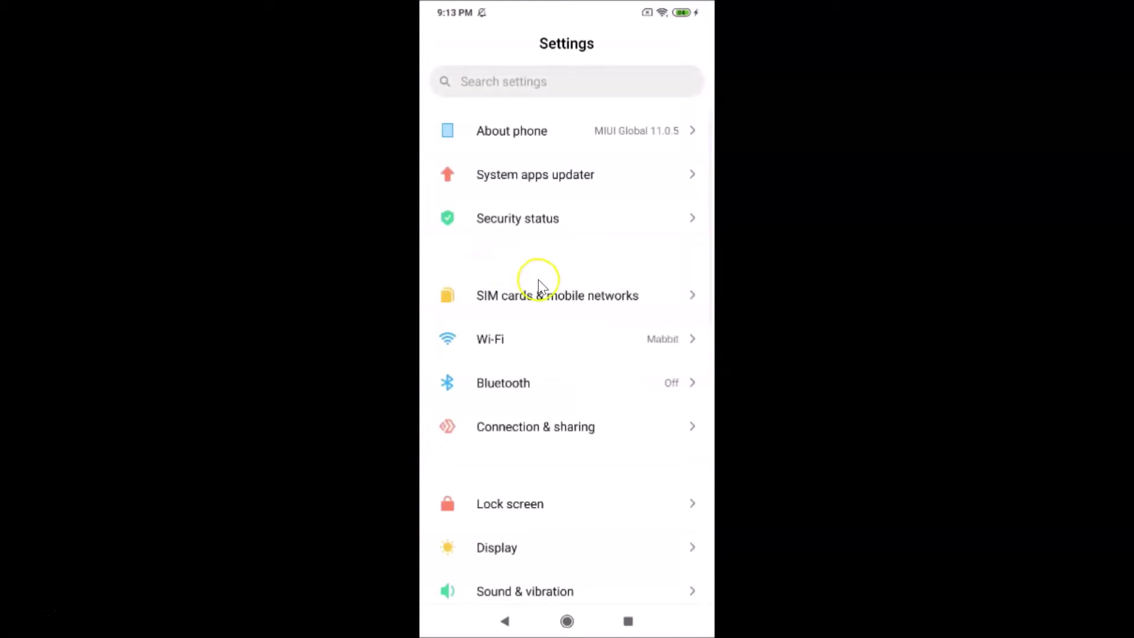
scroll(545, 278, "down", 6)
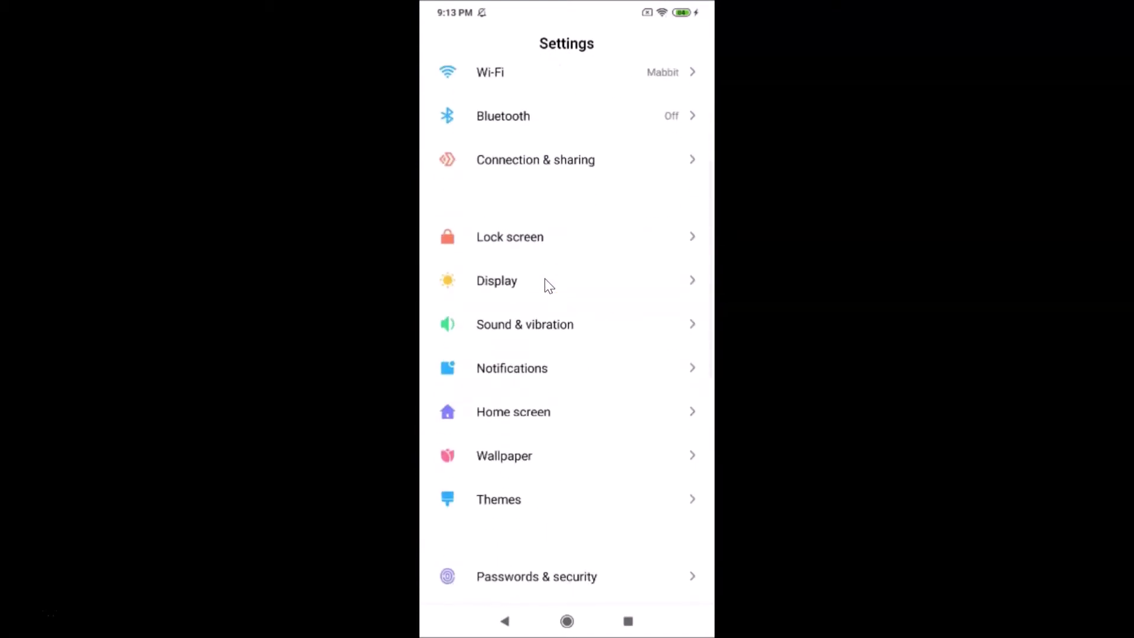
scroll(544, 278, "down", 3)
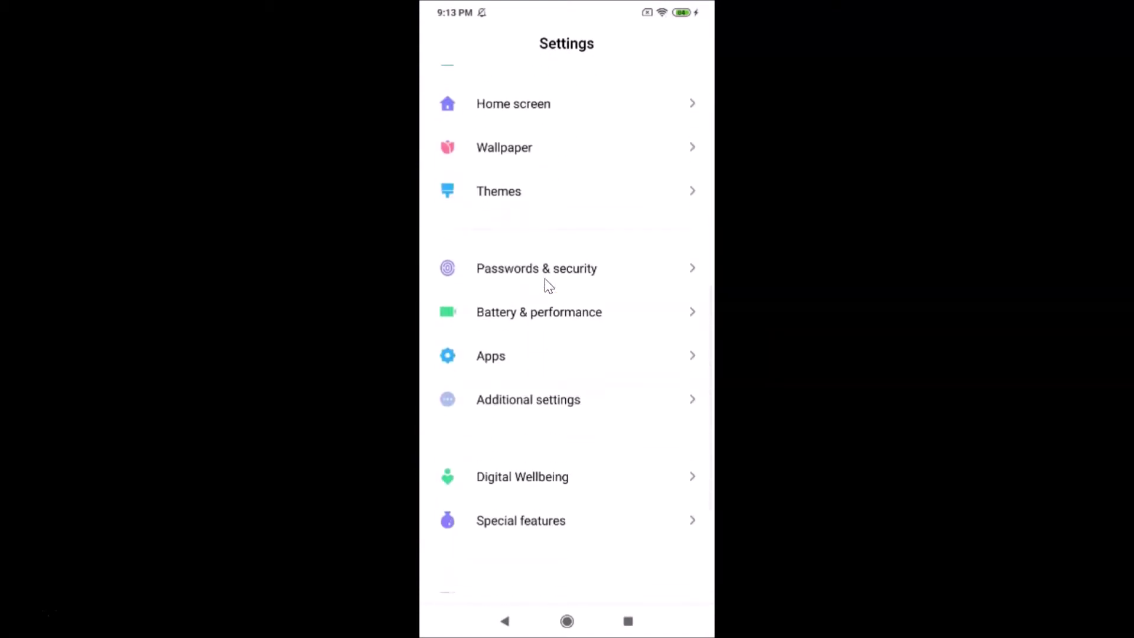
left_click(498, 359)
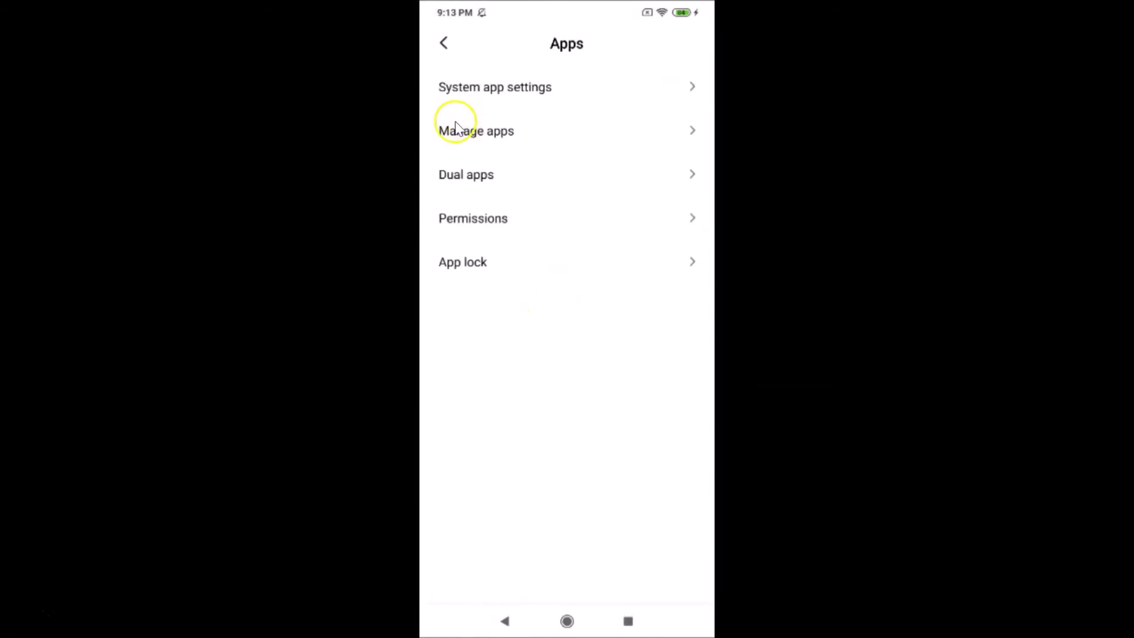
left_click(506, 131)
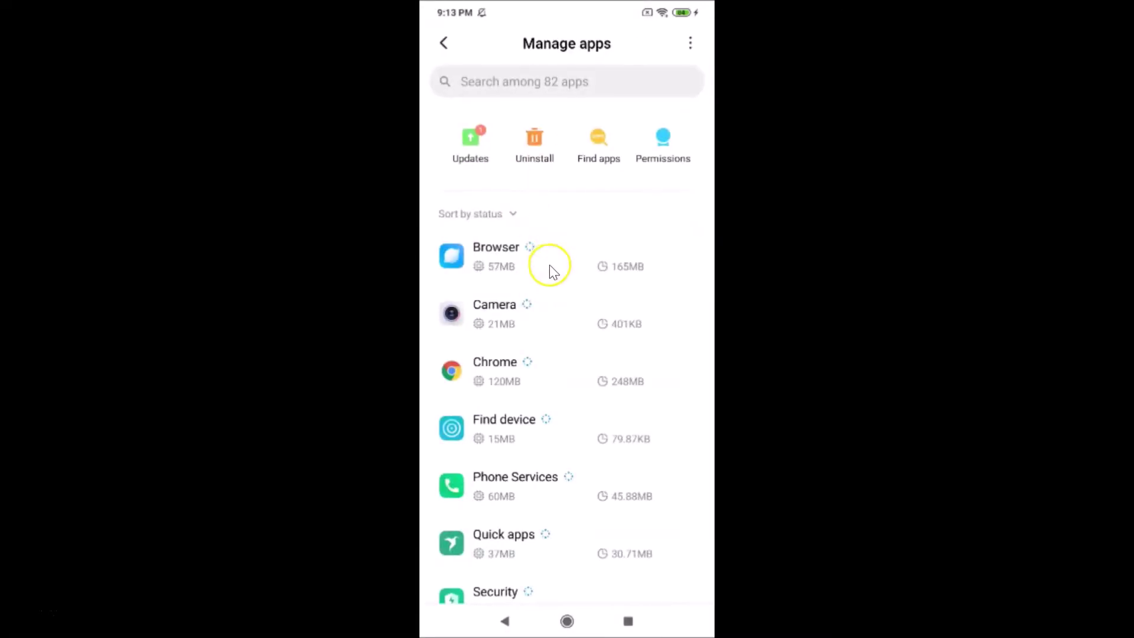
scroll(562, 276, "down", 10)
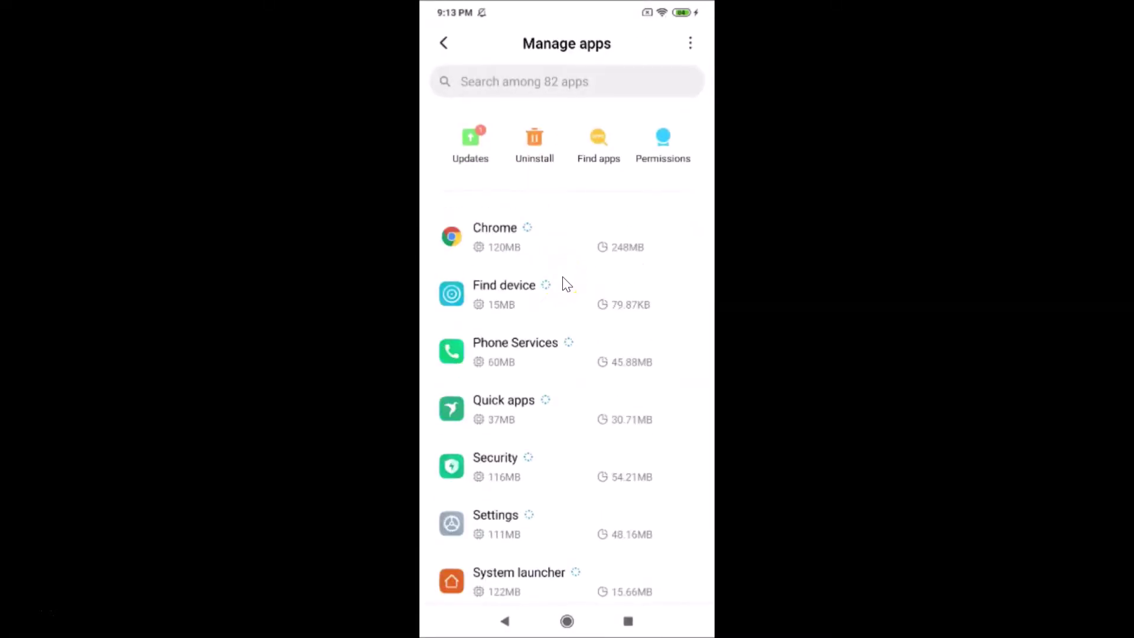
scroll(562, 276, "up", 10)
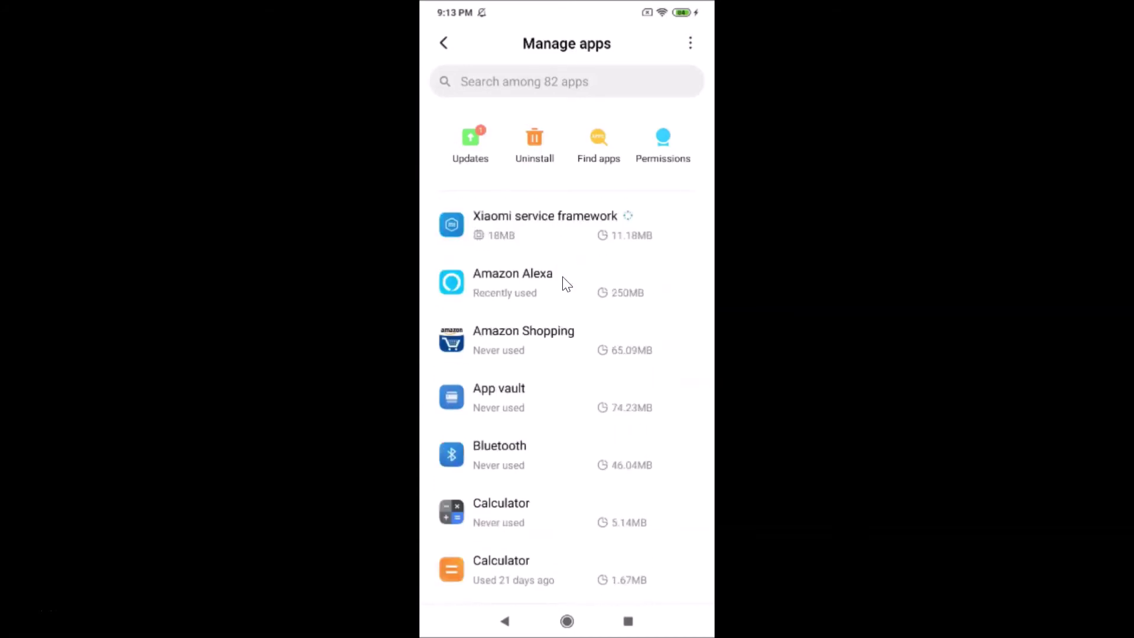
scroll(562, 277, "down", 1)
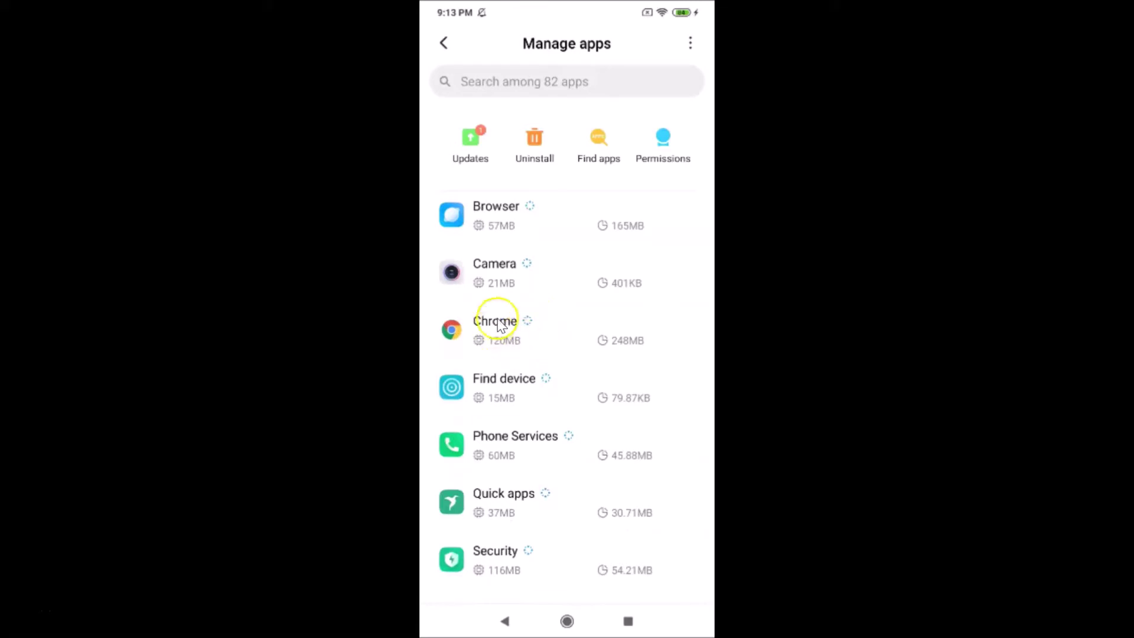
left_click(521, 342)
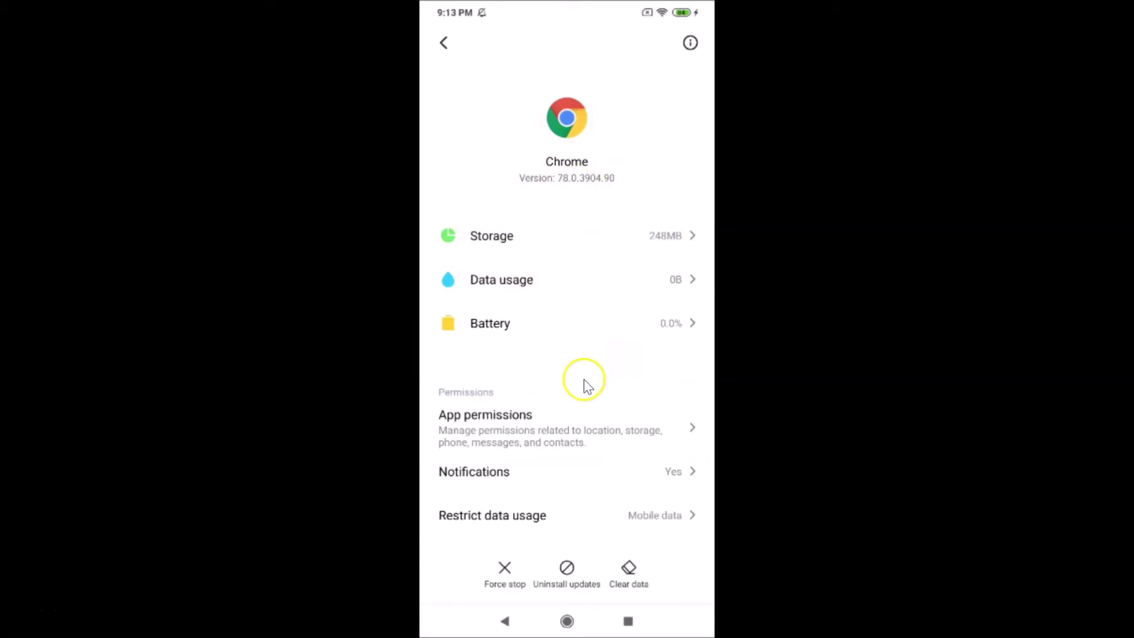
Open Chrome's Google Chrome storage page, showing 2.30 MB of unimportant and site storage.
left_click(629, 574)
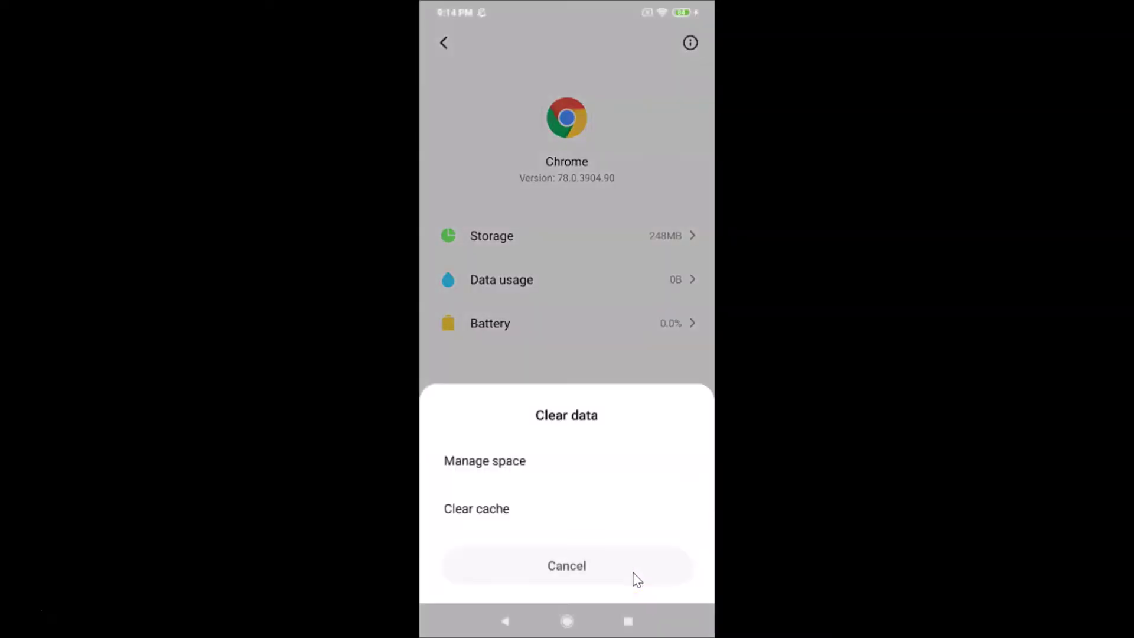
left_click(489, 469)
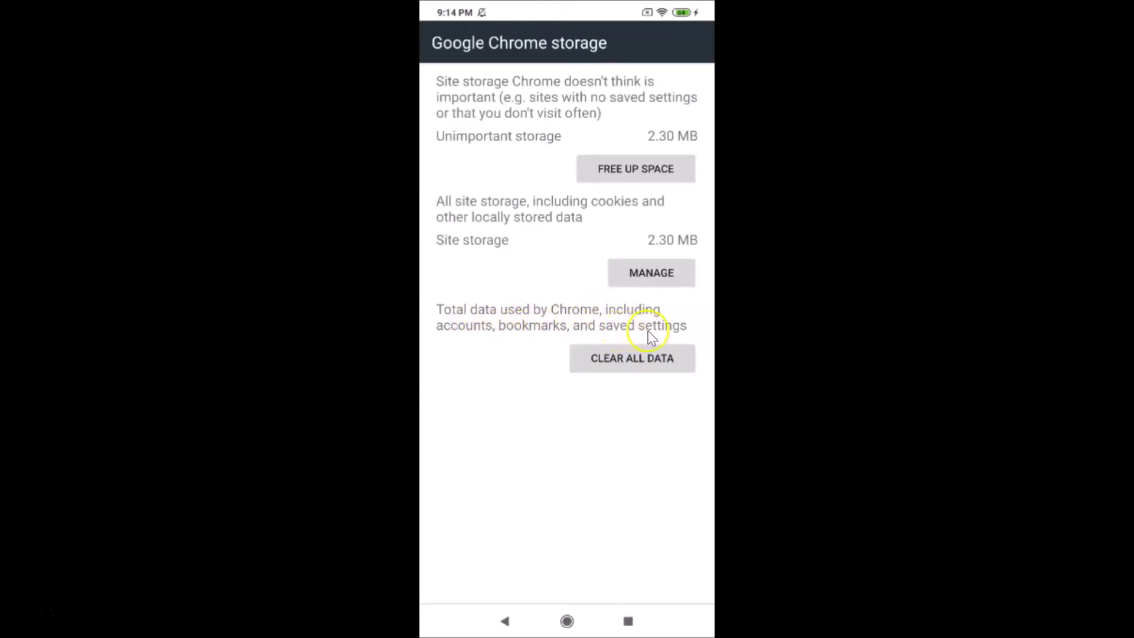
Choose CLEAR ALL DATA and confirm OK in the Delete app data? dialog.
left_click(633, 364)
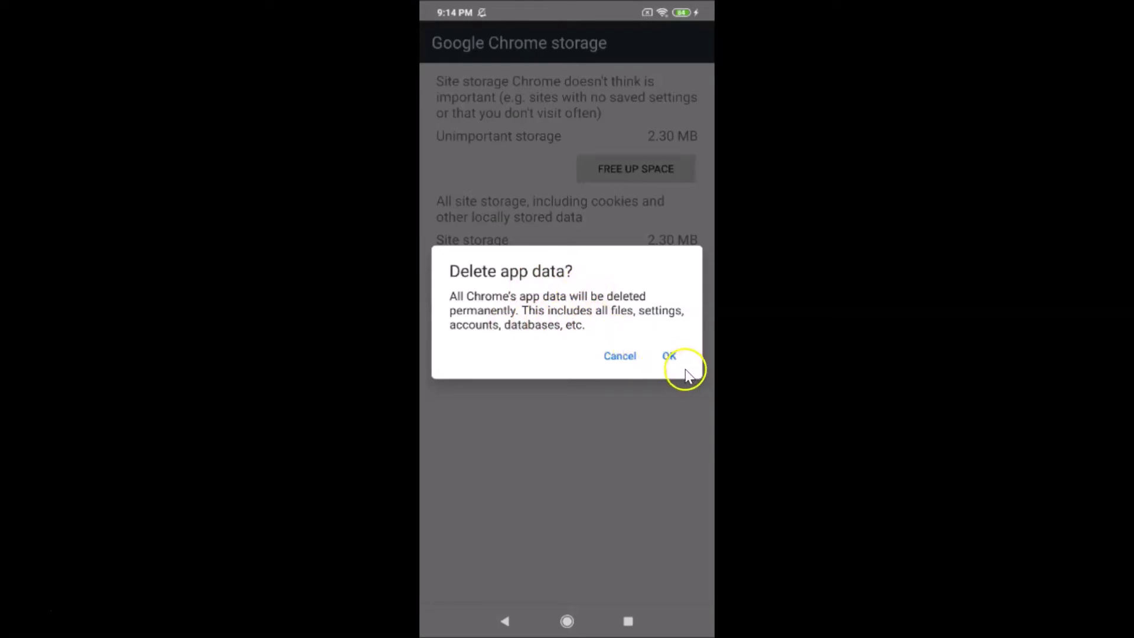
left_click(669, 356)
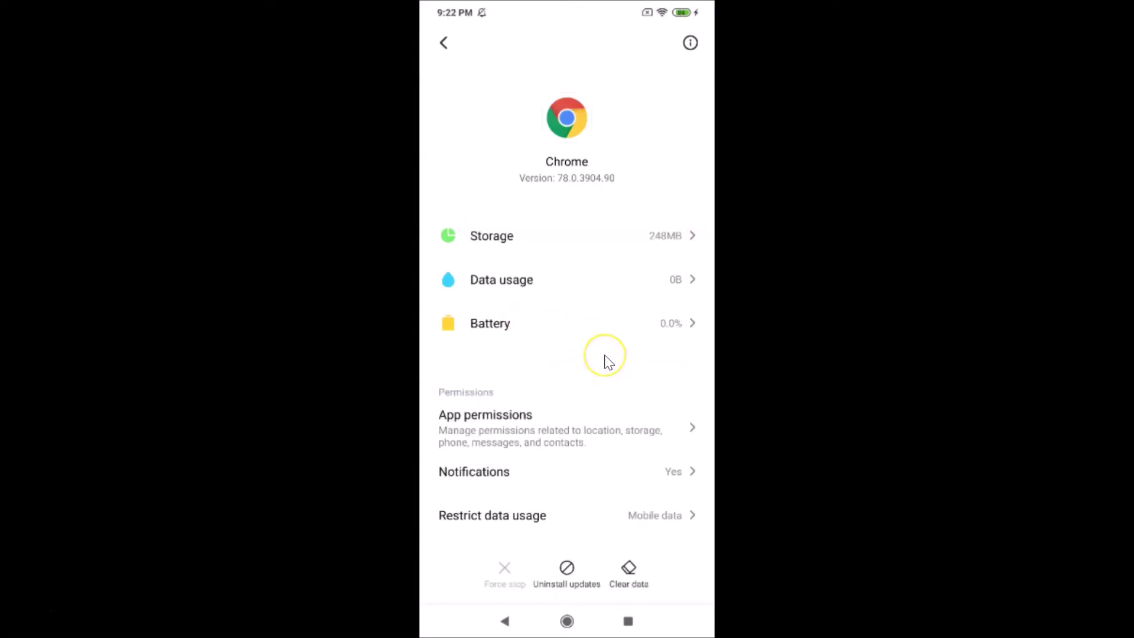
Use Clear defaults on Chrome's App info page, then return to the home screen.
left_click(592, 119)
left_click(590, 165)
left_click(593, 187)
scroll(601, 293, "down", 5)
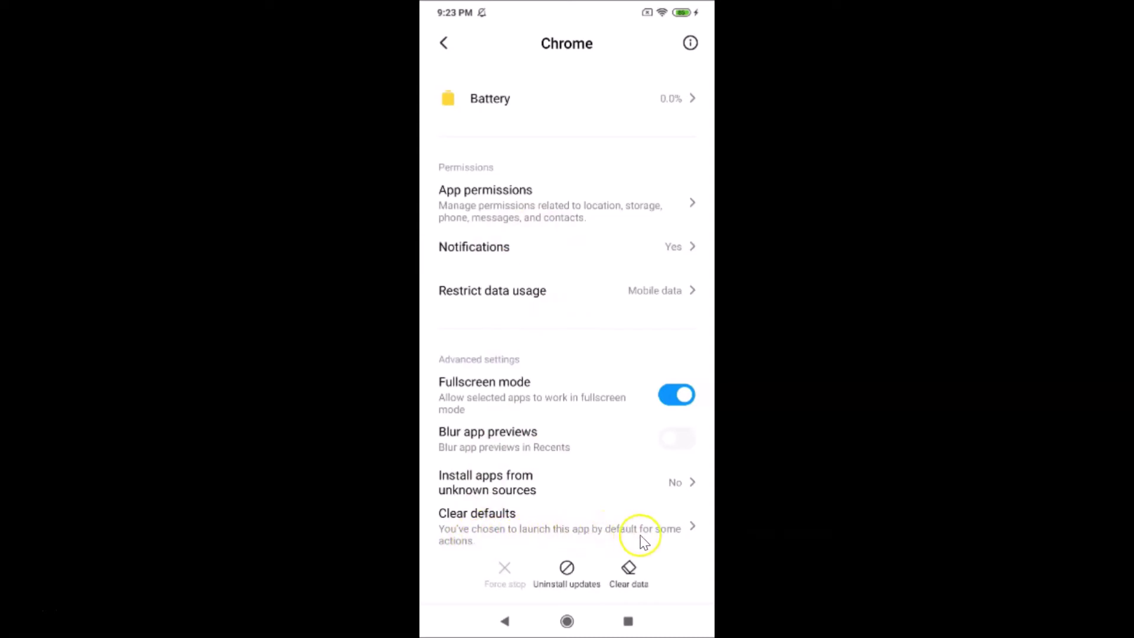
left_click(502, 524)
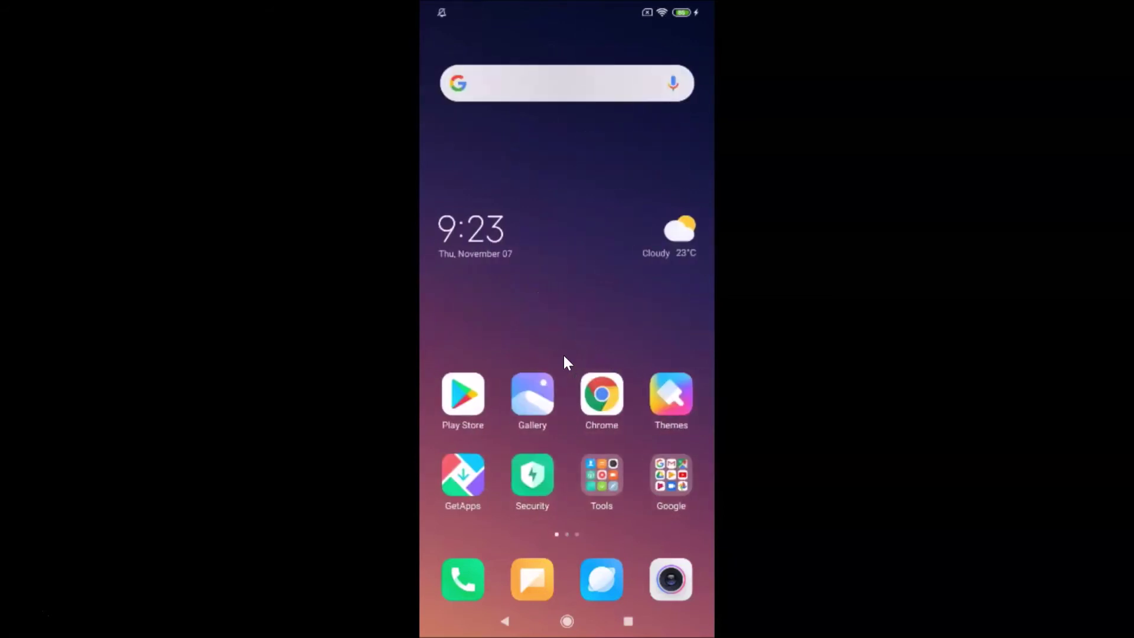
Launch Chrome from the home screen to reach the Welcome to Chrome page.
left_click(604, 392)
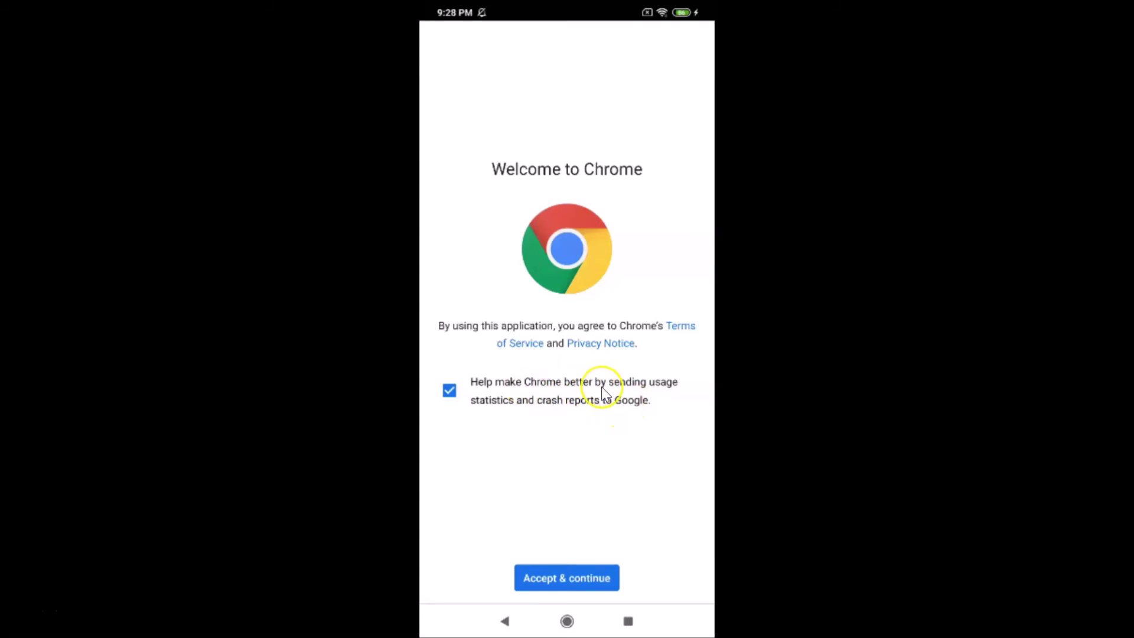
Toggle the usage statistics box off and back on, then Accept & continue.
left_click(450, 395)
left_click(444, 398)
left_click(564, 577)
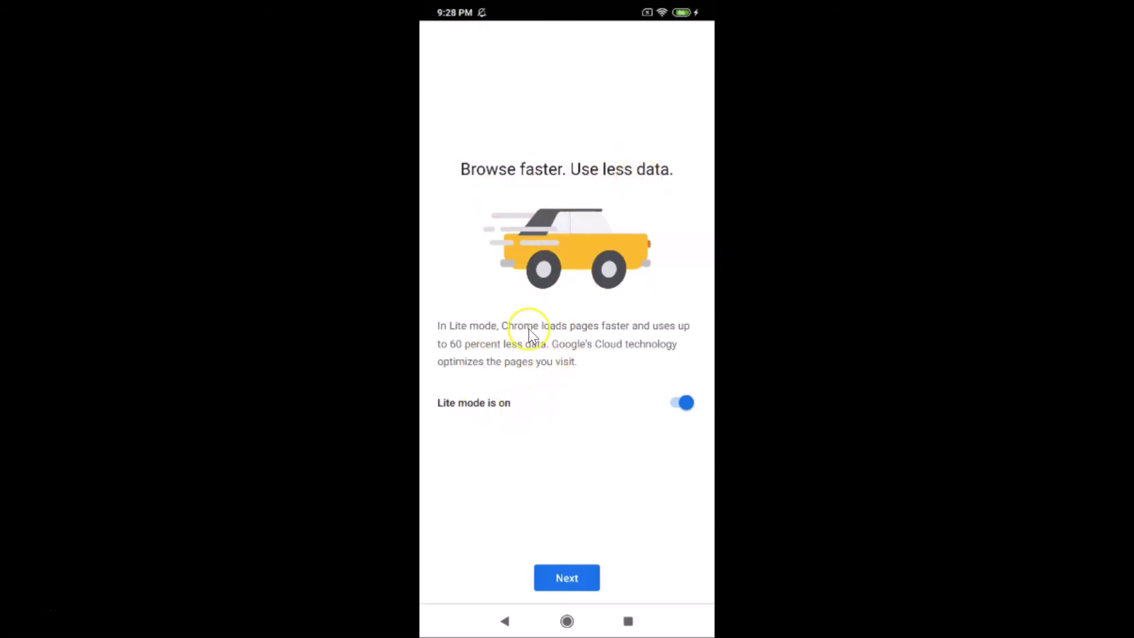
Switch Lite mode off and back on, leaving it enabled, then go Next.
left_click(683, 404)
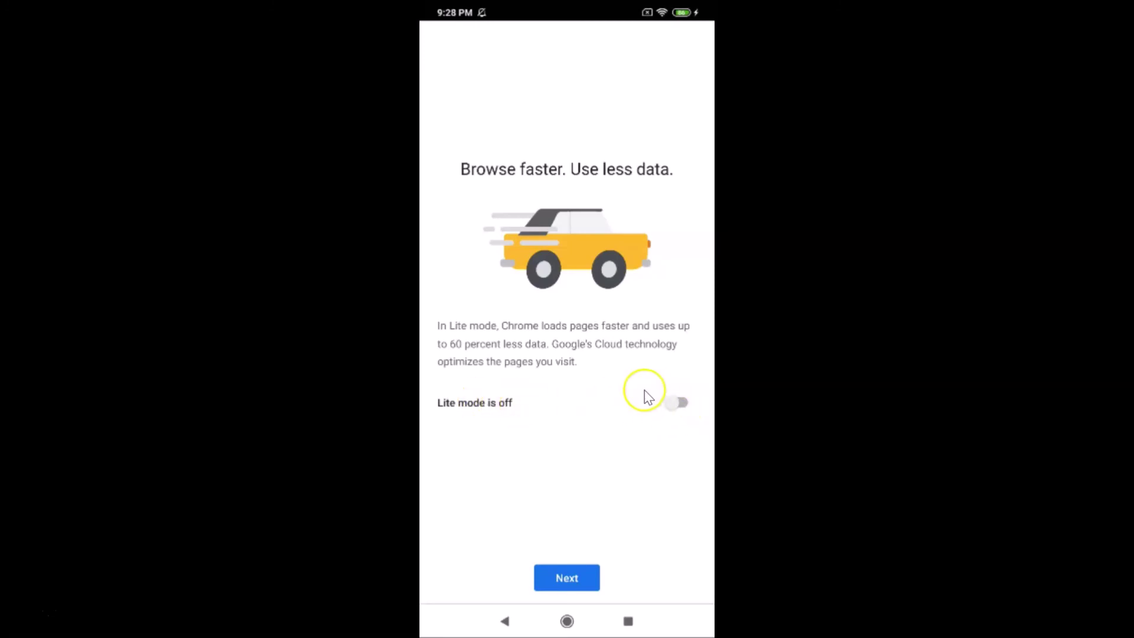
left_click(681, 403)
left_click(581, 574)
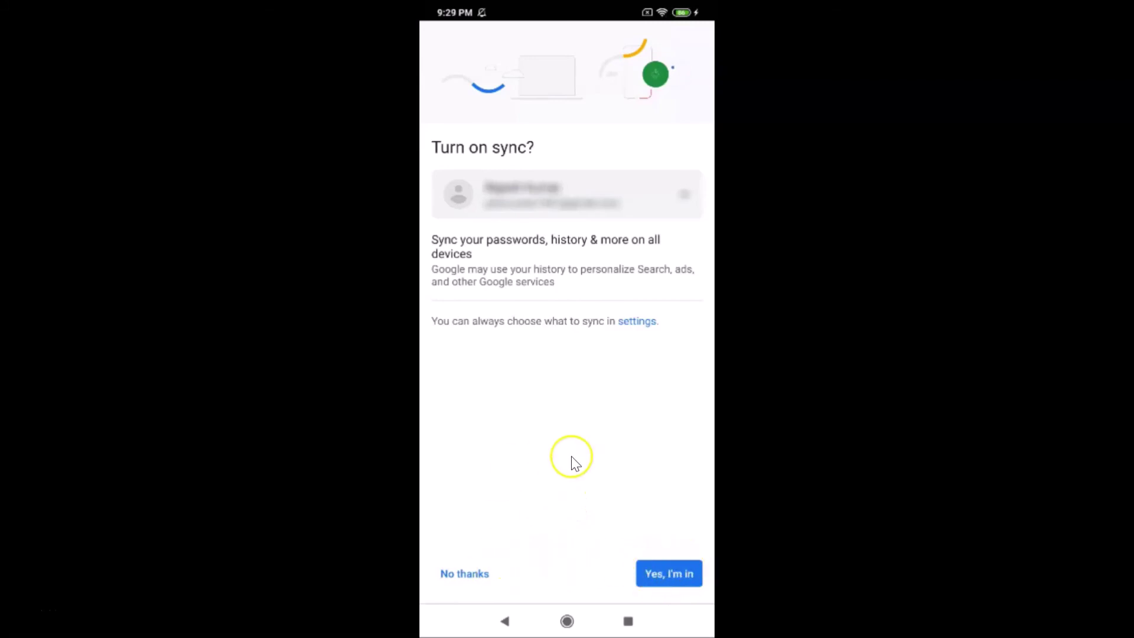
Choose No thanks on the Turn on sync? prompt to reach the new tab page.
left_click(464, 576)
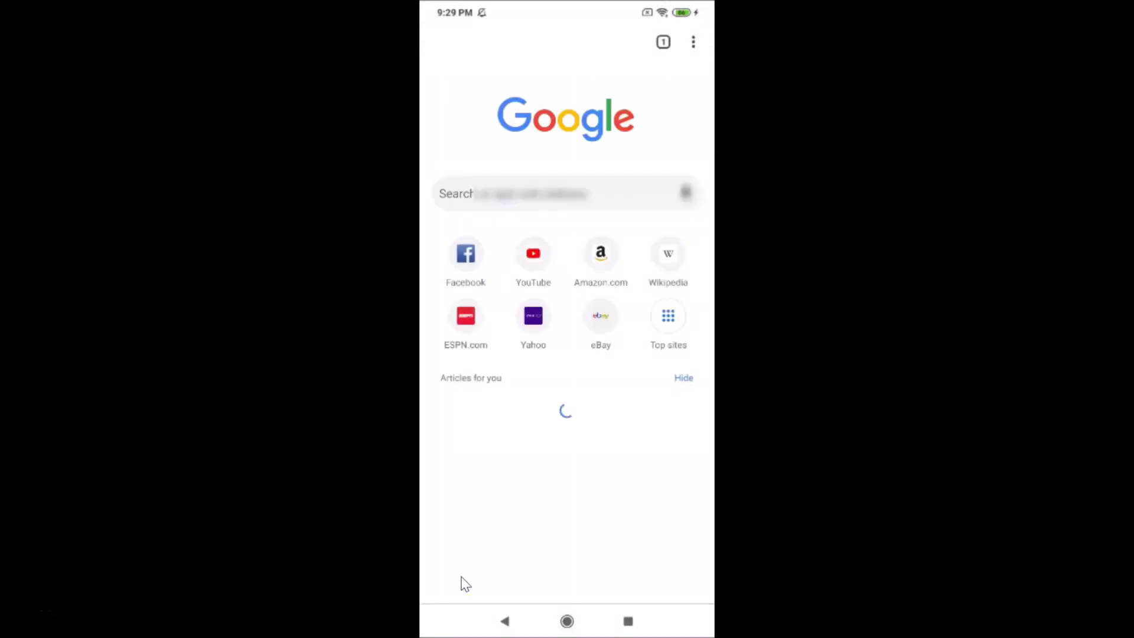